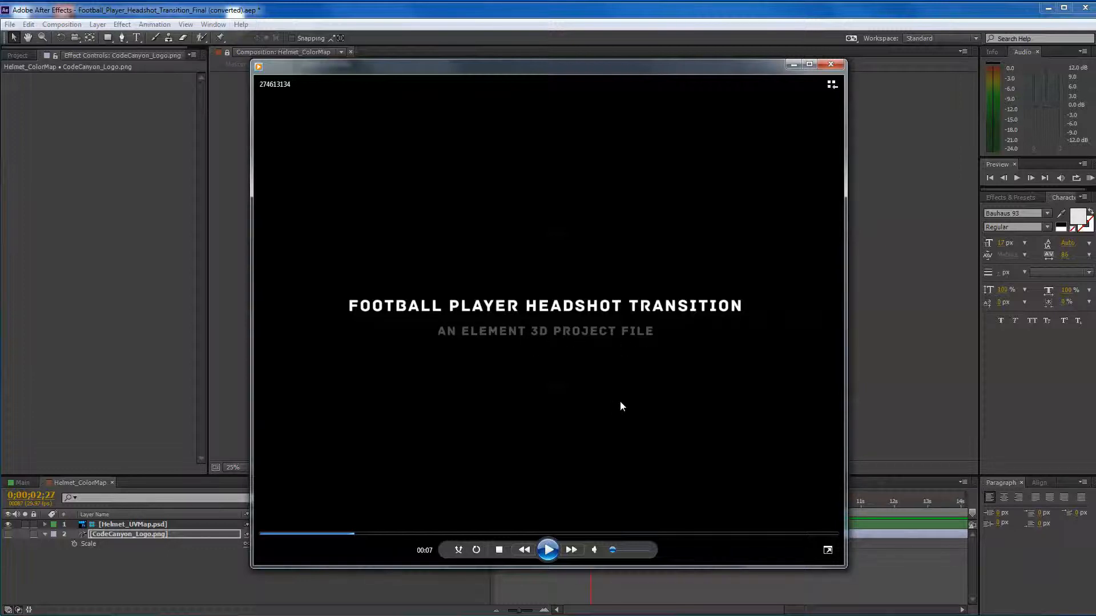
- Watch the helmet transition preview, pausing at several points, then minimize the player to return to After Effects
{"action": "left_click", "coordinate": [546, 550]}
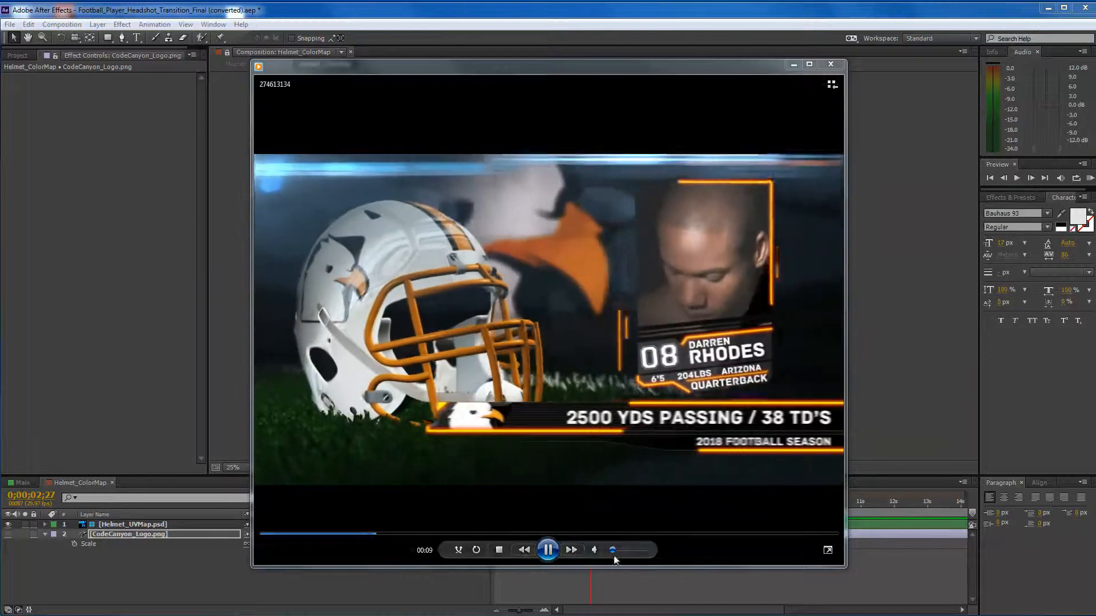
{"action": "key", "text": "space"}
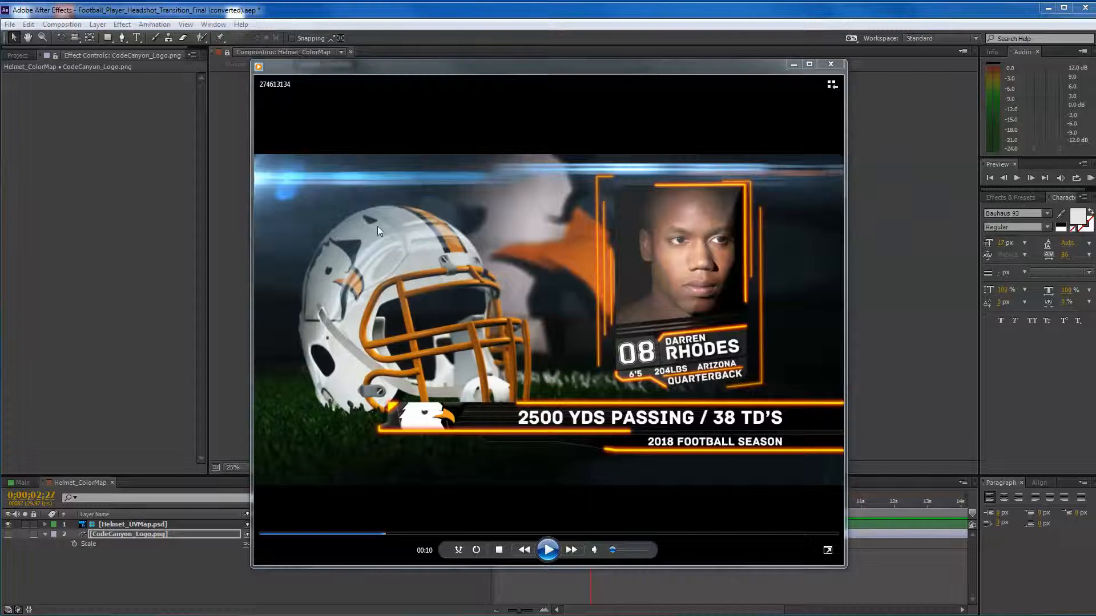
{"action": "left_click", "coordinate": [546, 549]}
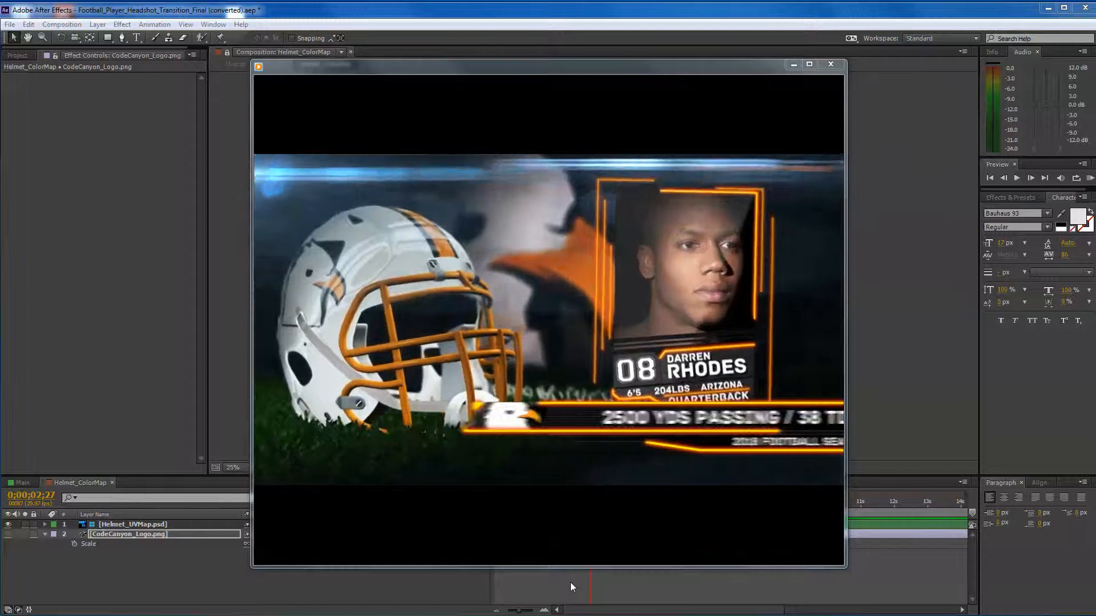
{"action": "left_click", "coordinate": [548, 549]}
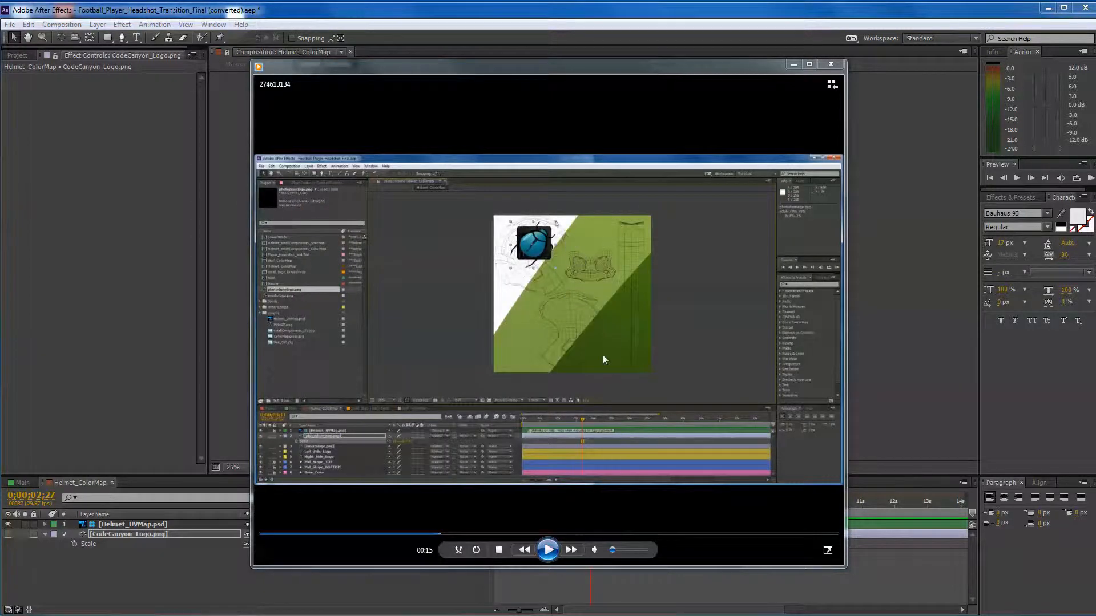
{"action": "left_click", "coordinate": [549, 549]}
{"action": "left_click", "coordinate": [549, 551]}
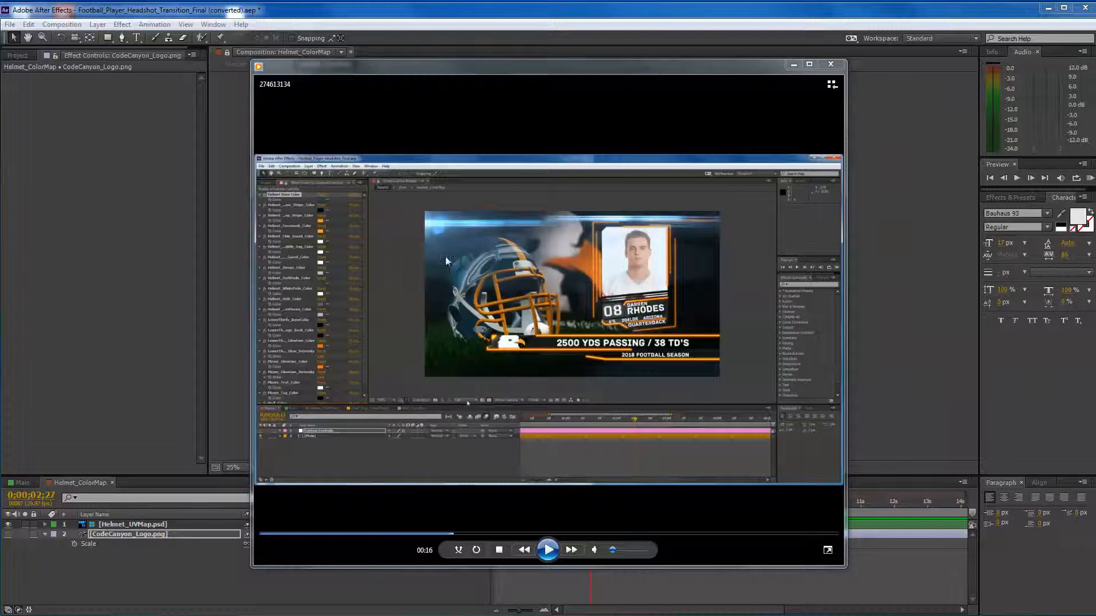
{"action": "left_click", "coordinate": [548, 550]}
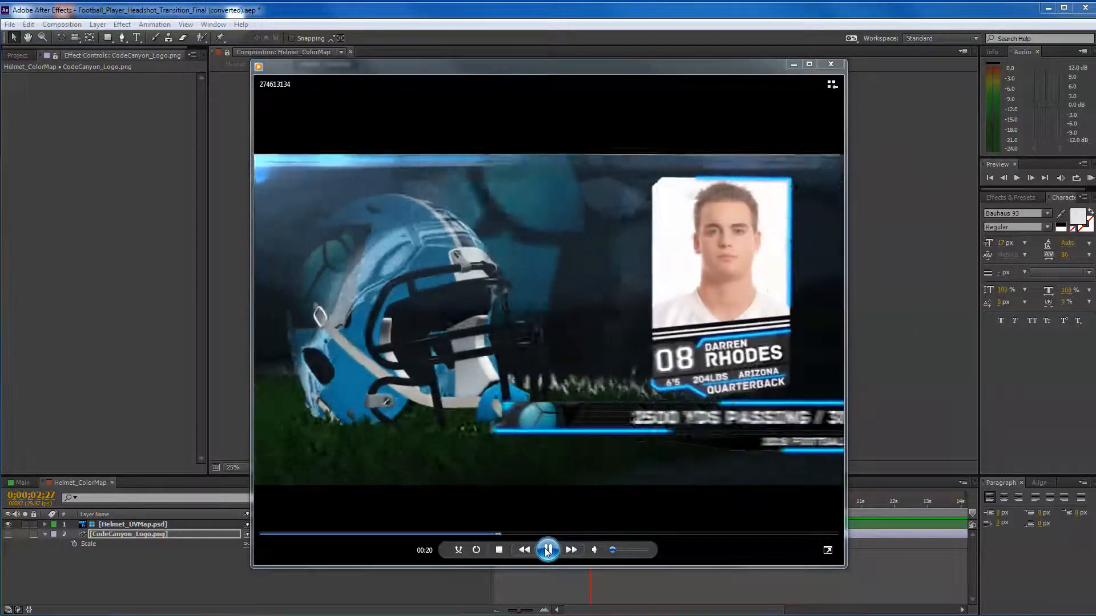
{"action": "left_click", "coordinate": [548, 550]}
{"action": "left_click", "coordinate": [791, 65]}
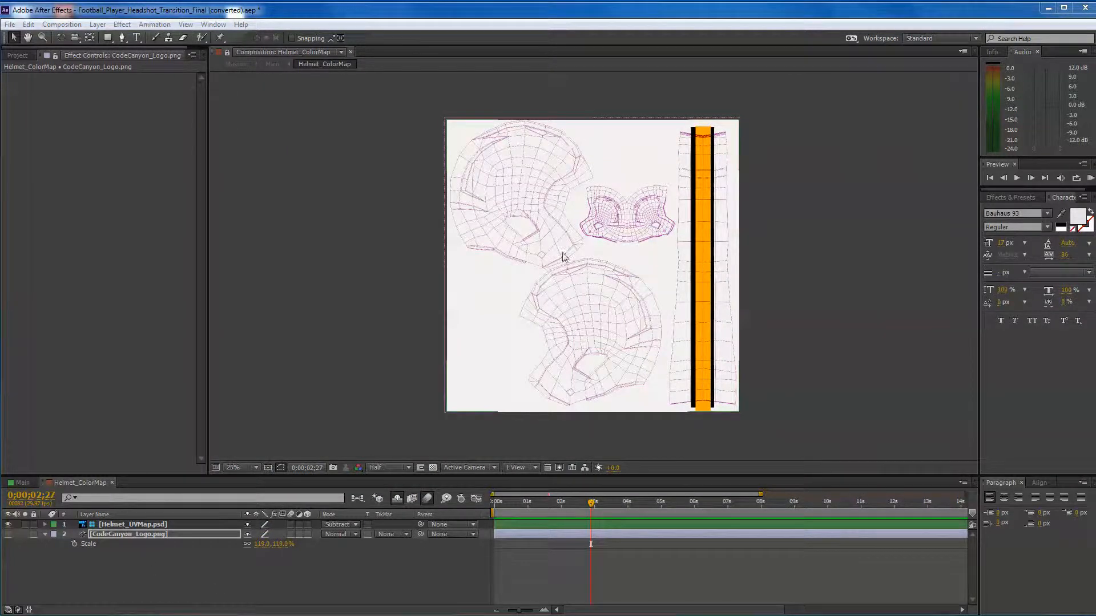
- Select the Helmet_UVMap.psd layer and widen the Composition viewer by narrowing the side panel
{"action": "left_click", "coordinate": [117, 525]}
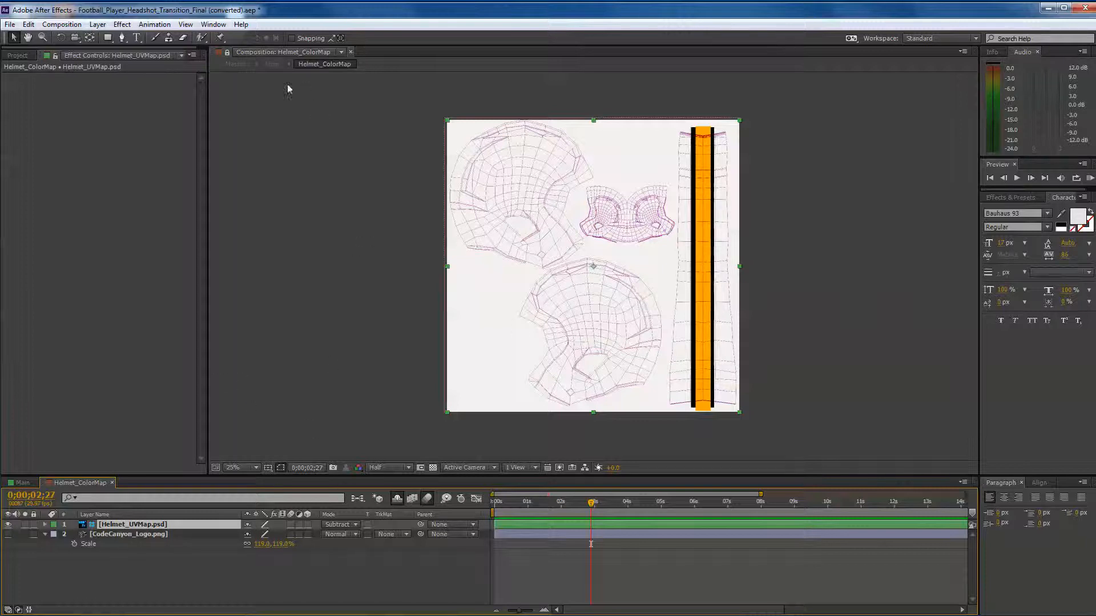
{"action": "left_click_drag", "start_coordinate": [206, 76], "coordinate": [67, 76]}
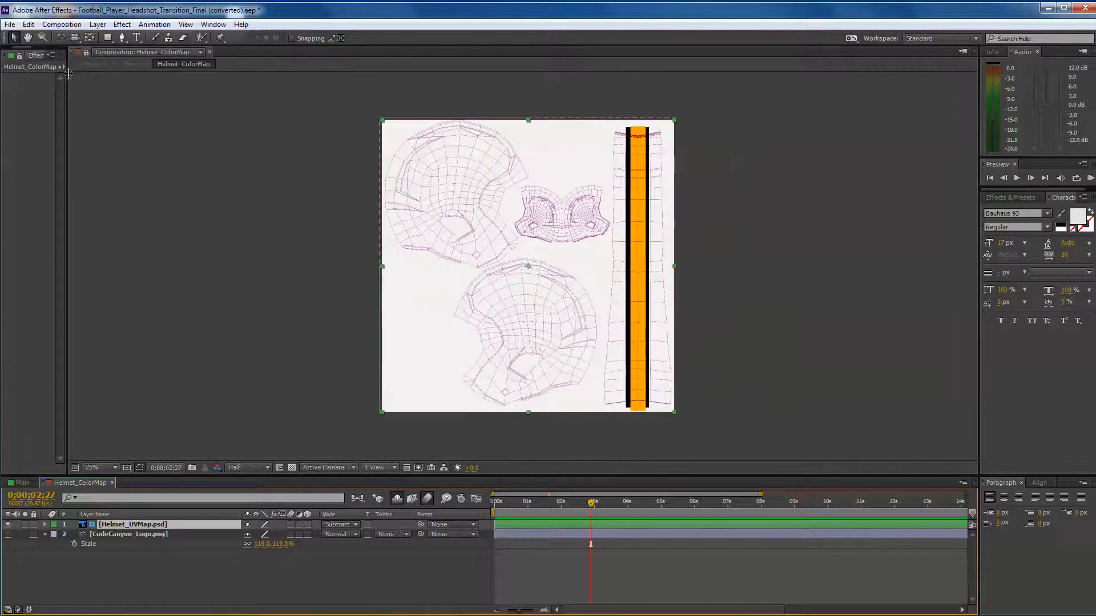
- Add a second composition viewer via View > New Viewer and balance the two viewers' sizes
{"action": "left_click", "coordinate": [185, 23]}
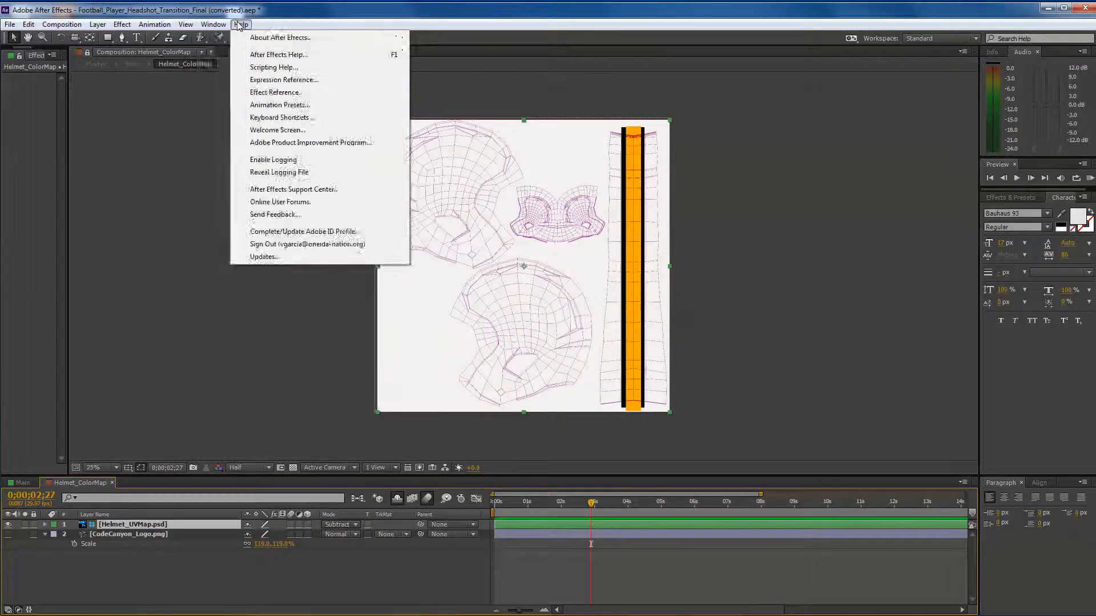
{"action": "left_click", "coordinate": [444, 206]}
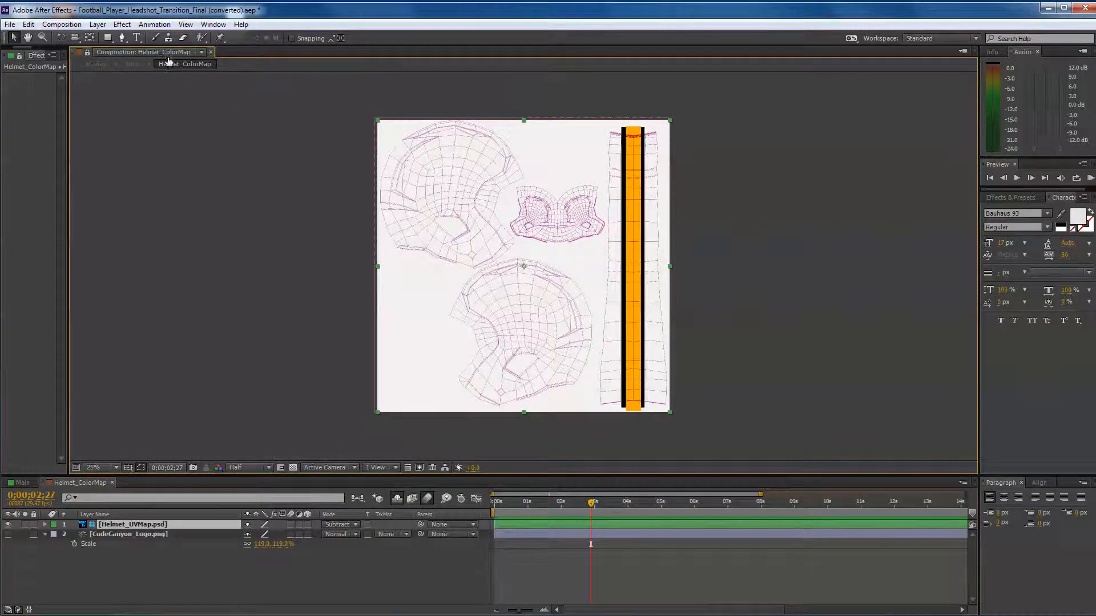
{"action": "left_click", "coordinate": [185, 24]}
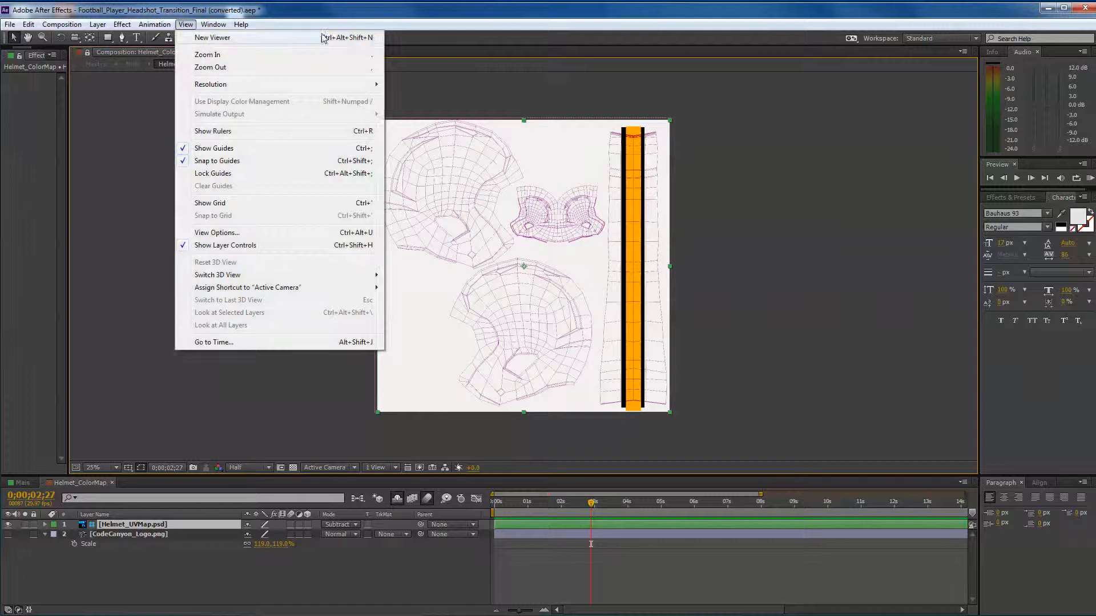
{"action": "left_click", "coordinate": [203, 41]}
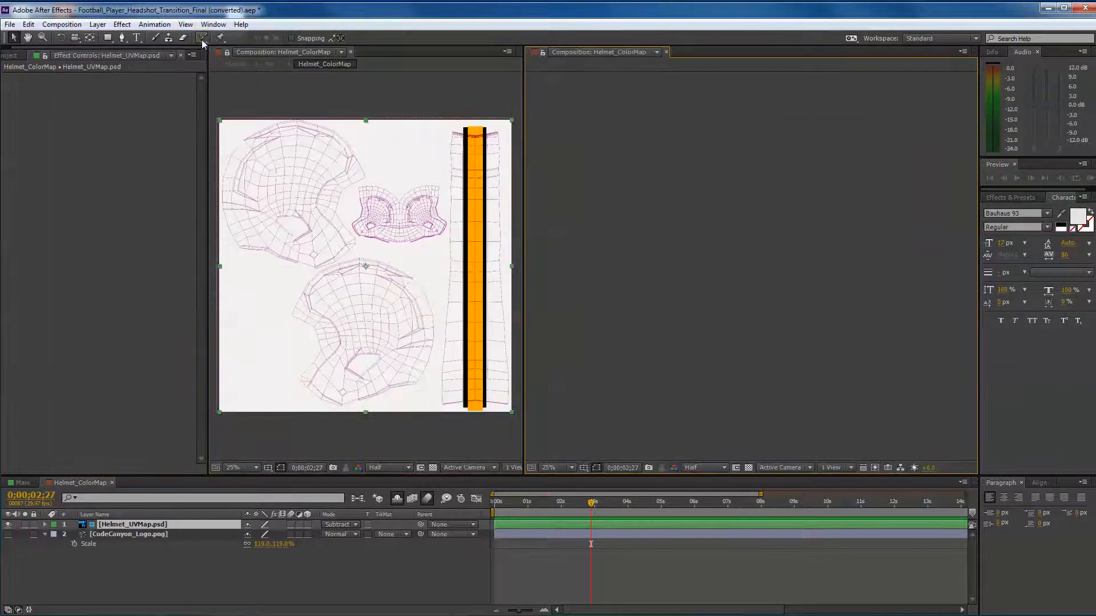
{"action": "left_click_drag", "start_coordinate": [206, 84], "coordinate": [53, 83]}
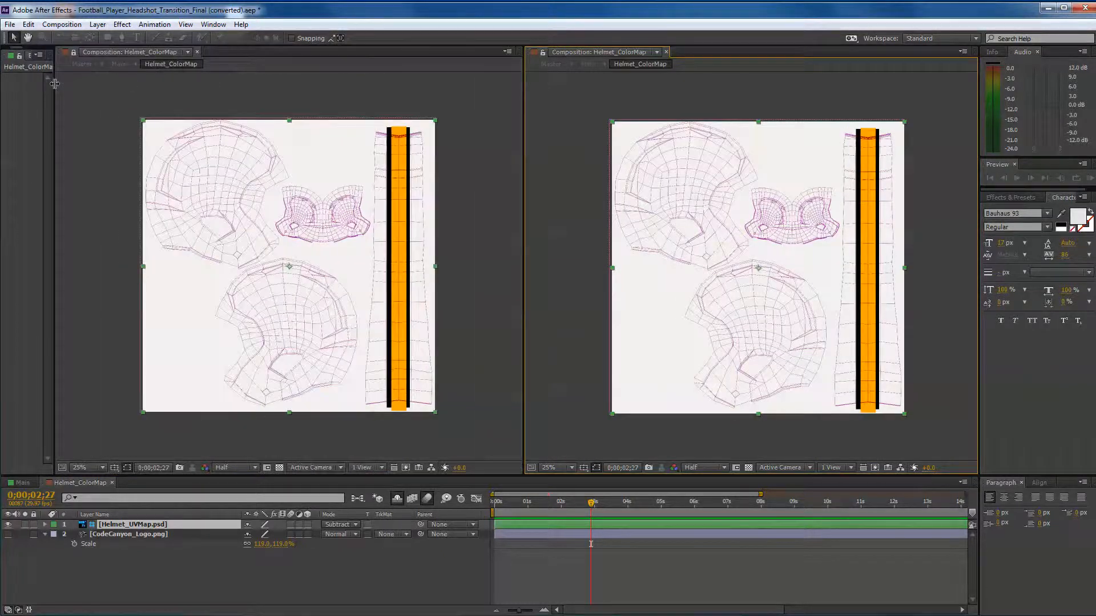
{"action": "left_click_drag", "start_coordinate": [524, 107], "coordinate": [530, 108]}
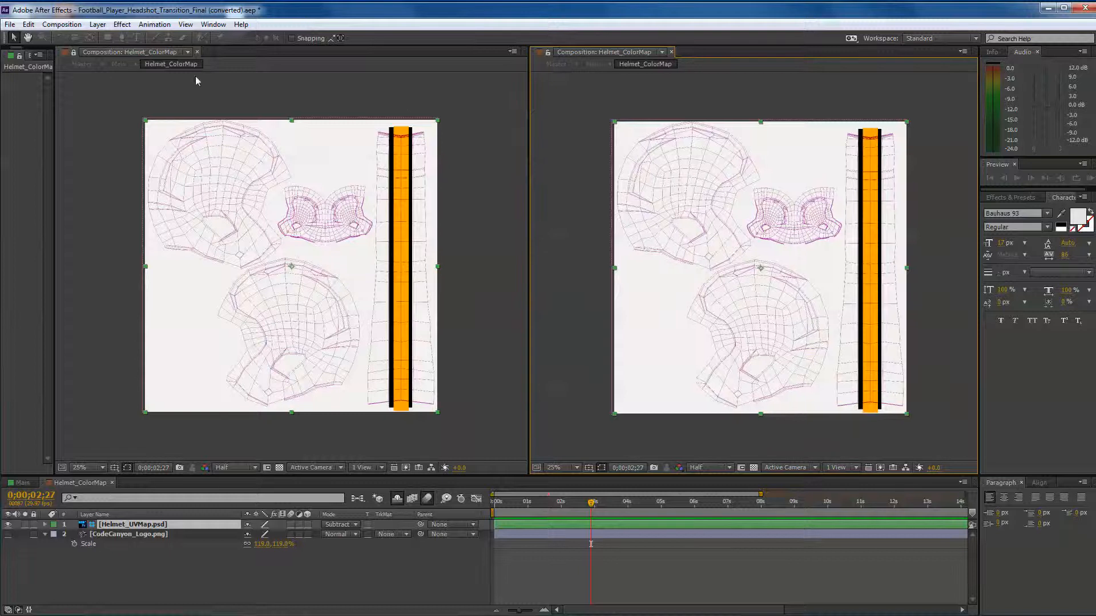
- Show the Main composition in the left viewer beside Helmet_ColorMap and enlarge it
{"action": "left_click", "coordinate": [84, 54]}
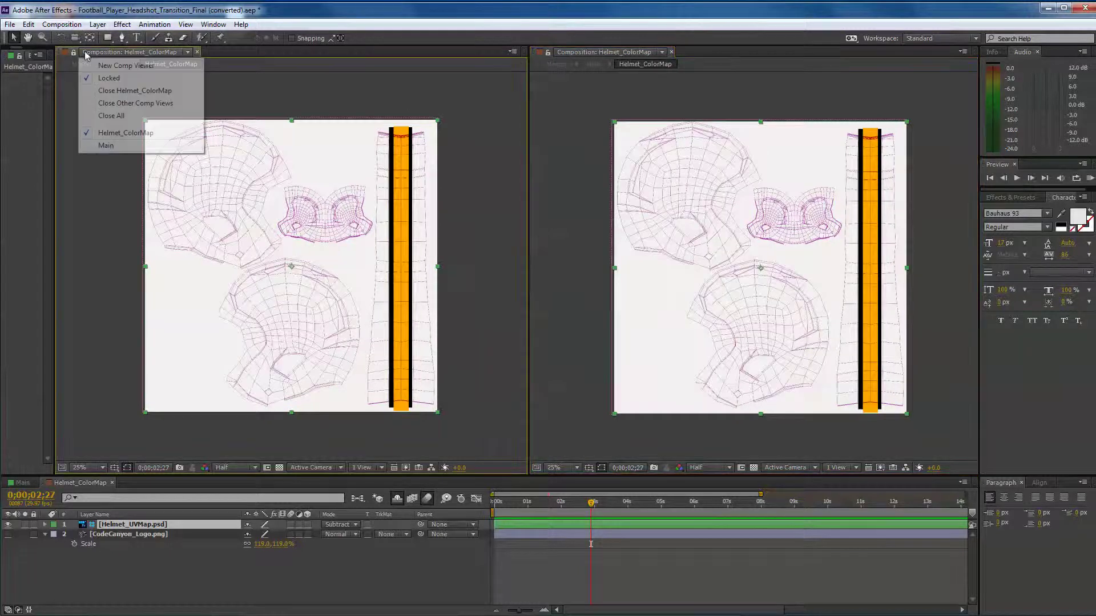
{"action": "left_click", "coordinate": [112, 146]}
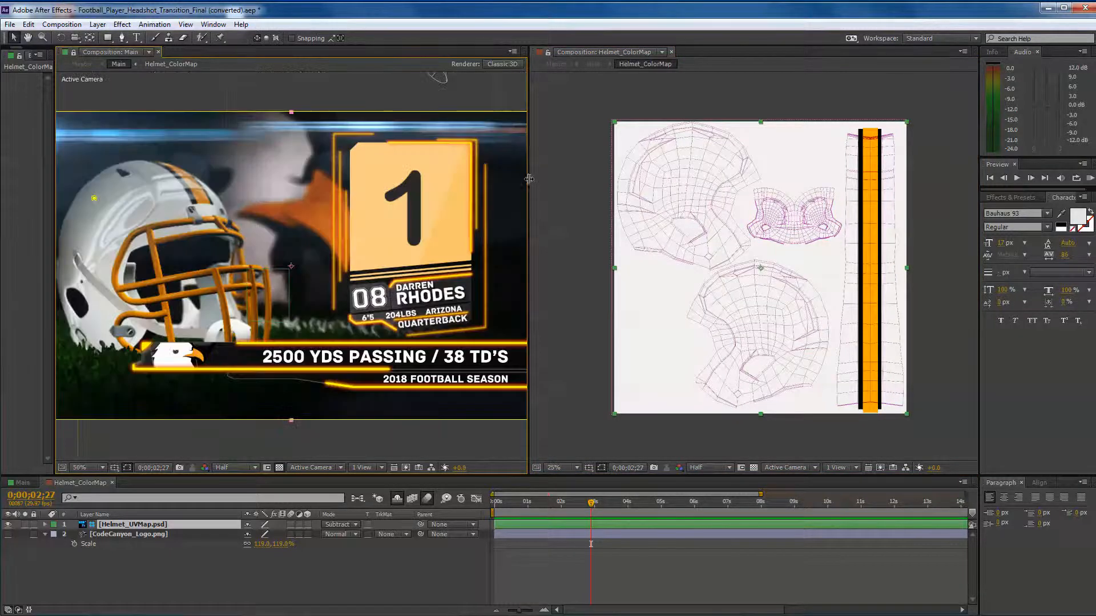
{"action": "left_click_drag", "start_coordinate": [528, 179], "coordinate": [571, 178]}
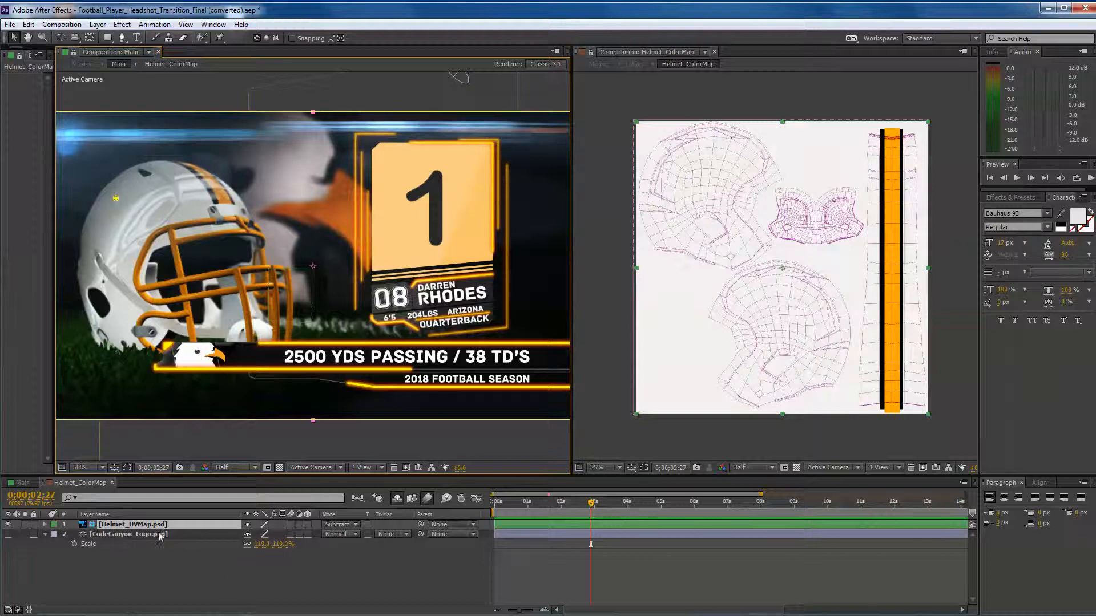
- Uncheck Guide Layer on Helmet_UVMap.psd so the UV wireframe renders on the helmet
{"action": "right_click", "coordinate": [102, 526]}
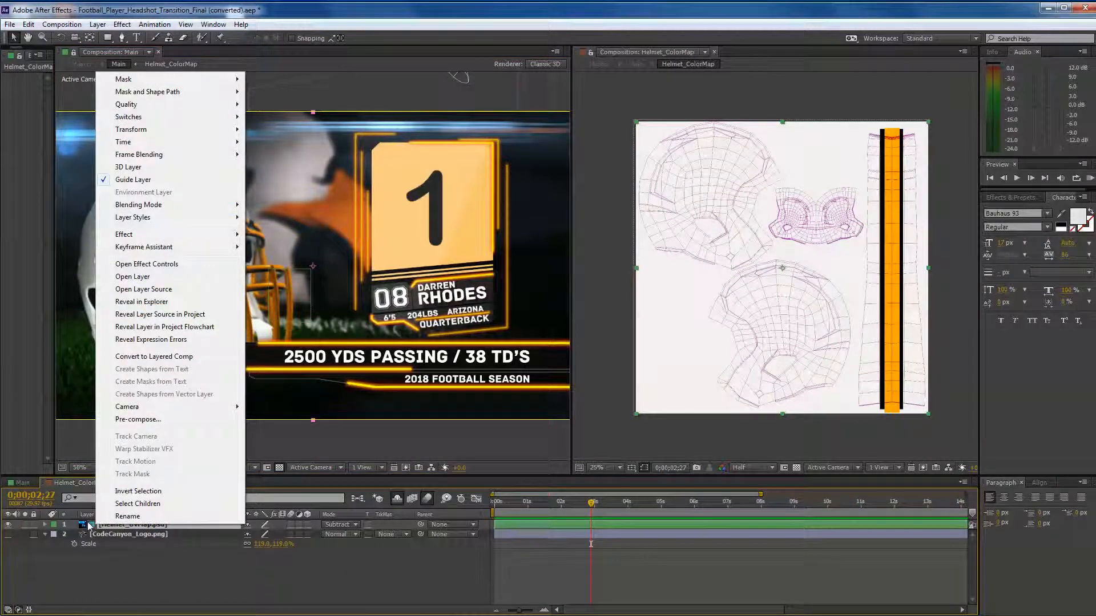
{"action": "left_click", "coordinate": [134, 180]}
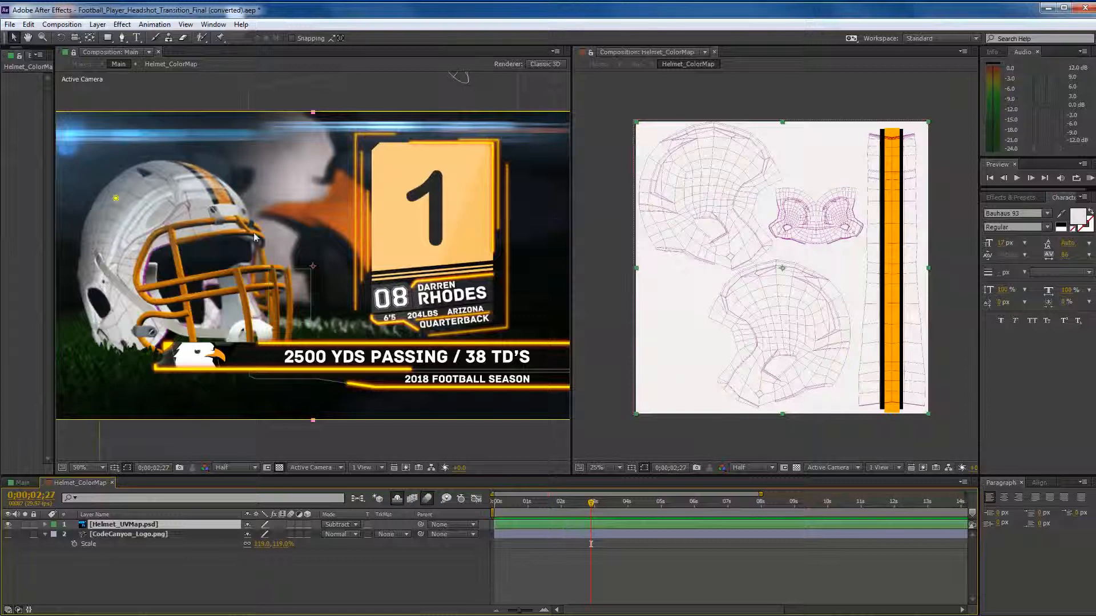
- Make the CodeCanyon_Logo.png eagle logo visible and move it up-left on the color map
{"action": "left_click", "coordinate": [9, 534]}
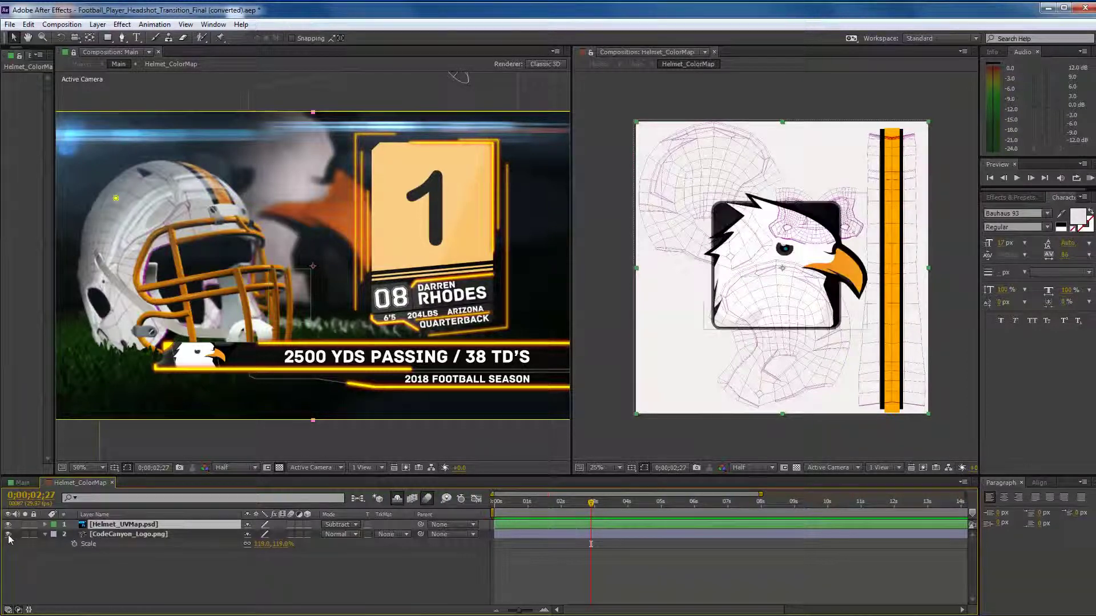
{"action": "left_click", "coordinate": [124, 534]}
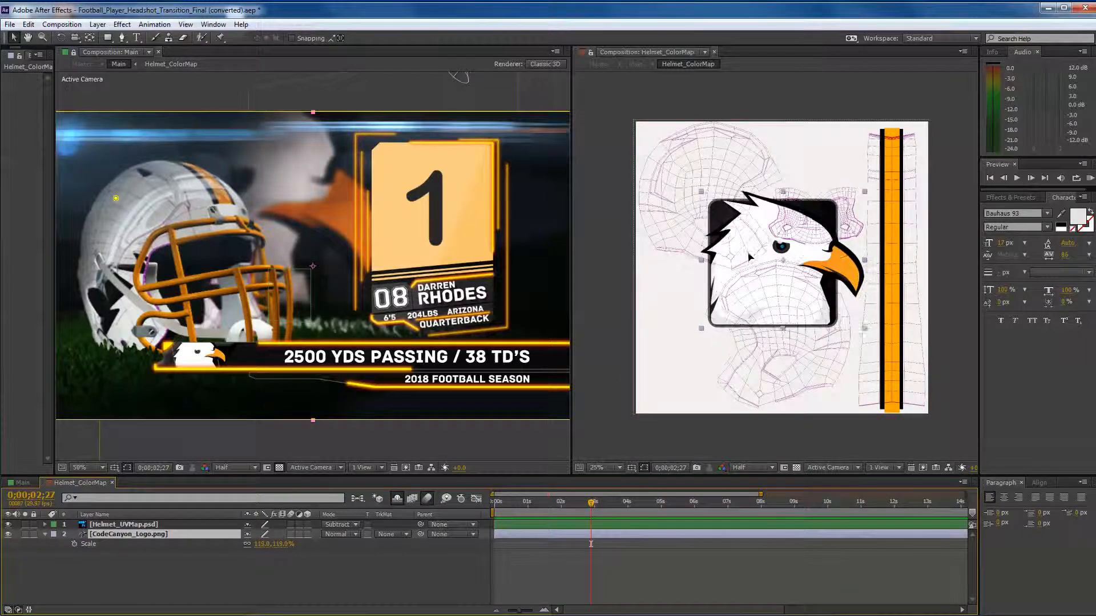
{"action": "left_click_drag", "start_coordinate": [758, 264], "coordinate": [702, 242]}
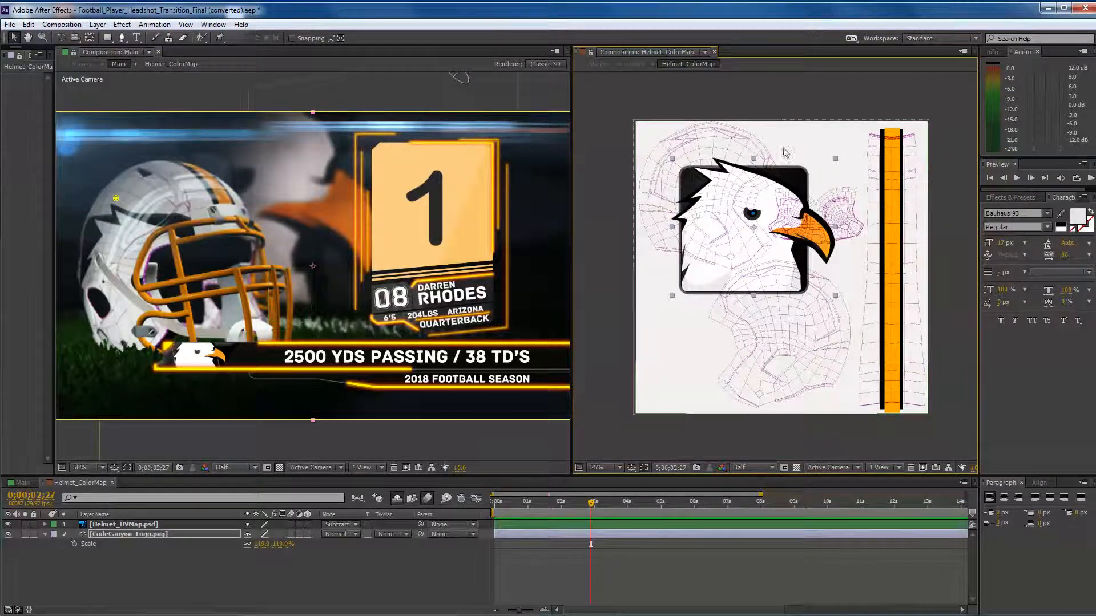
- Make Helmet_UVMap.psd a guide layer again and move the eagle logo to the top-left shell piece
{"action": "right_click", "coordinate": [109, 525]}
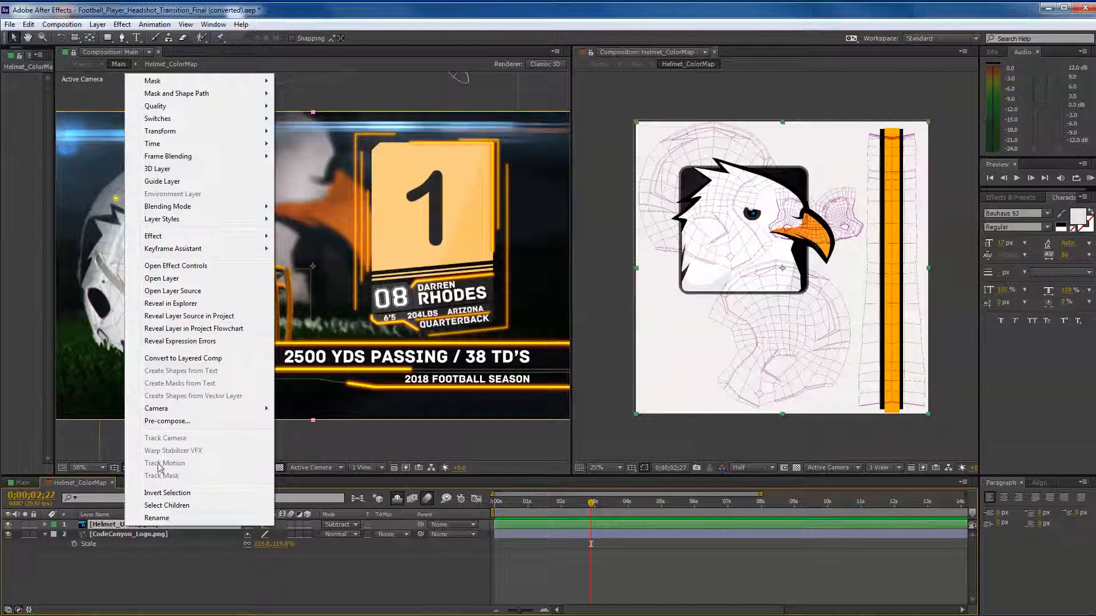
{"action": "left_click", "coordinate": [167, 182]}
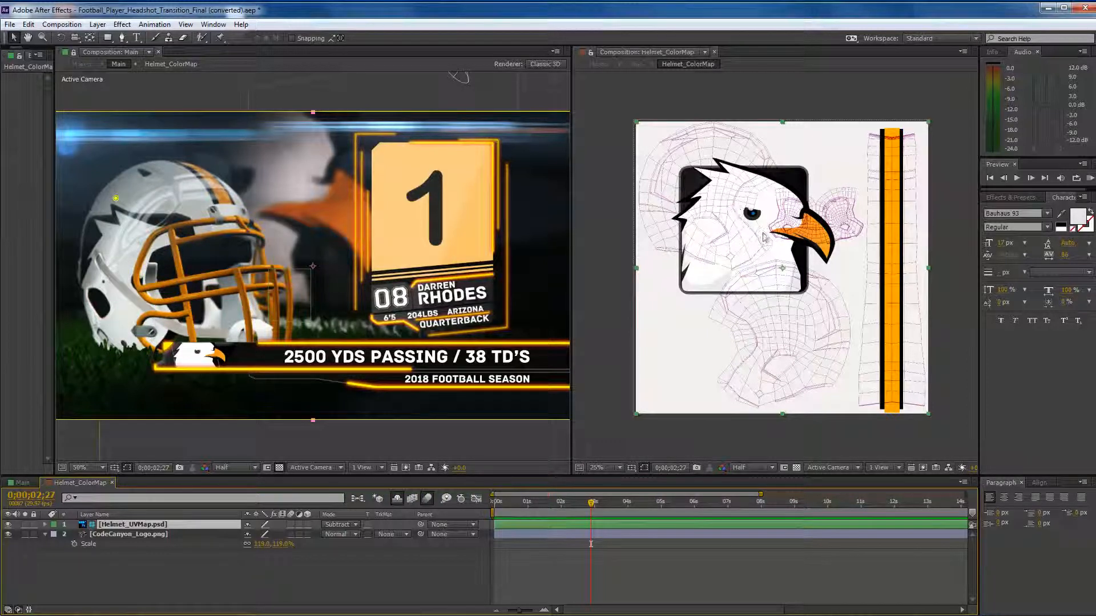
{"action": "left_click", "coordinate": [133, 534]}
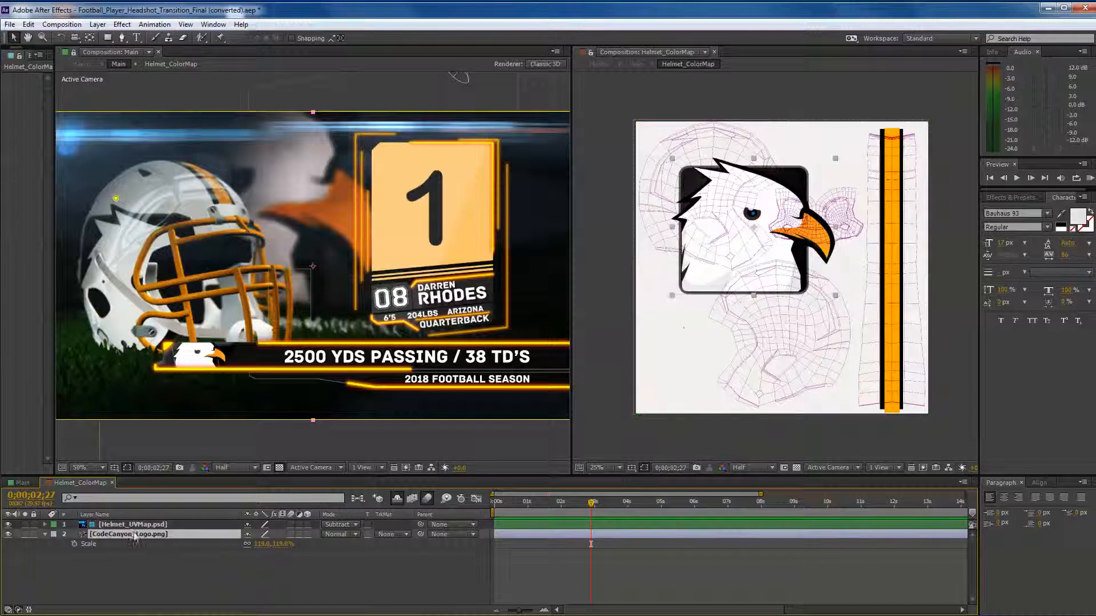
{"action": "mouse_move", "coordinate": [729, 234]}
{"action": "left_mouse_down"}
{"action": "mouse_move", "coordinate": [760, 123]}
{"action": "mouse_move", "coordinate": [713, 177]}
{"action": "left_mouse_up"}
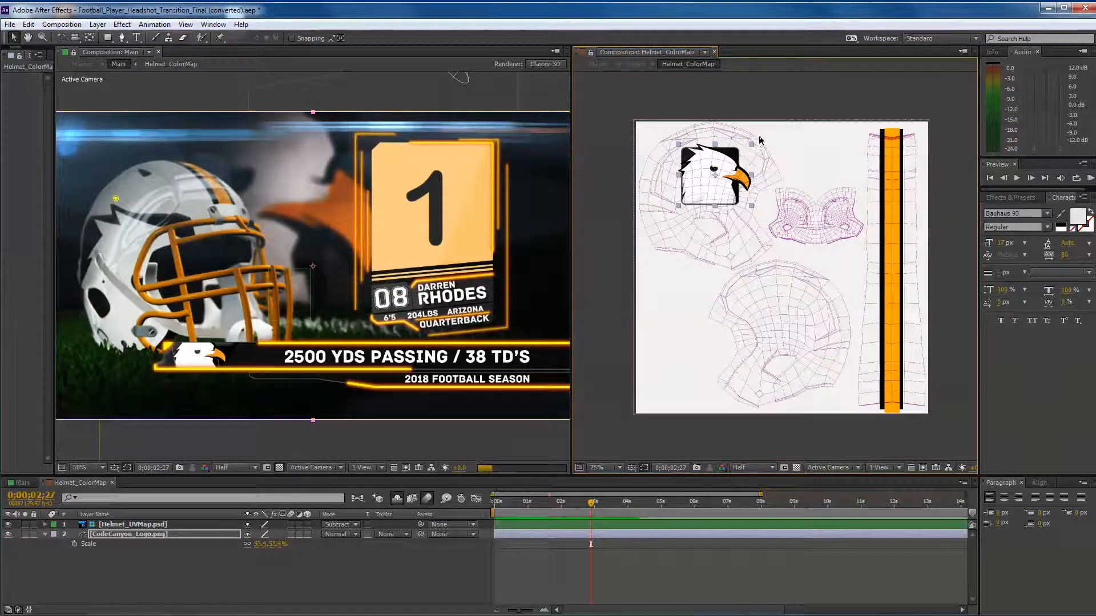
- Scale the eagle logo to about 56% and fine-tune its position on the helmet shell
{"action": "mouse_move", "coordinate": [752, 149]}
{"action": "left_mouse_down"}
{"action": "mouse_move", "coordinate": [763, 137]}
{"action": "mouse_move", "coordinate": [756, 144]}
{"action": "left_mouse_up"}
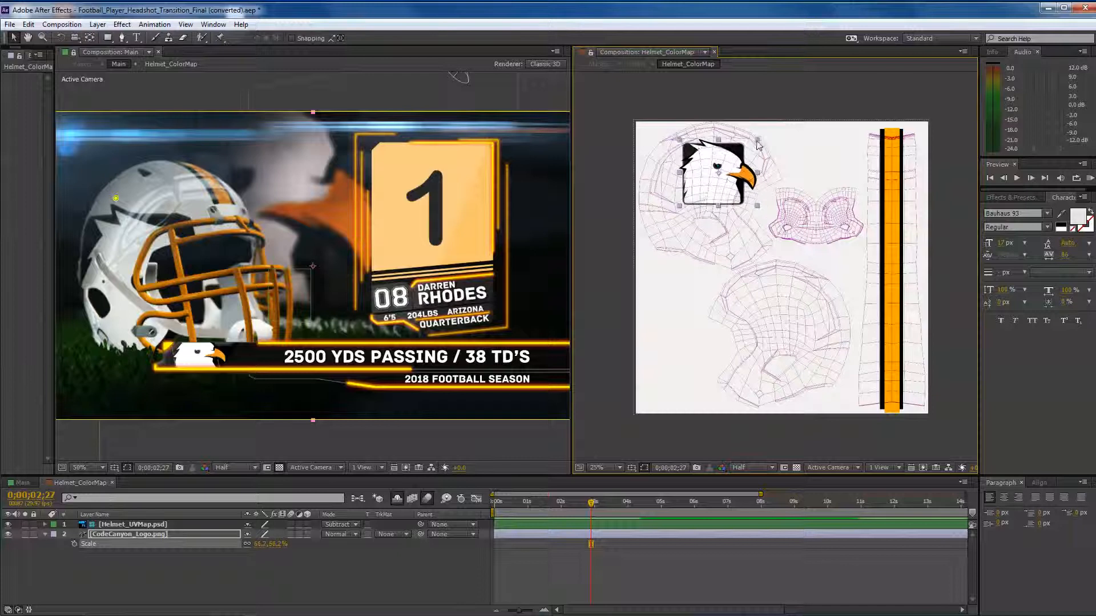
{"action": "left_click_drag", "start_coordinate": [727, 185], "coordinate": [718, 173]}
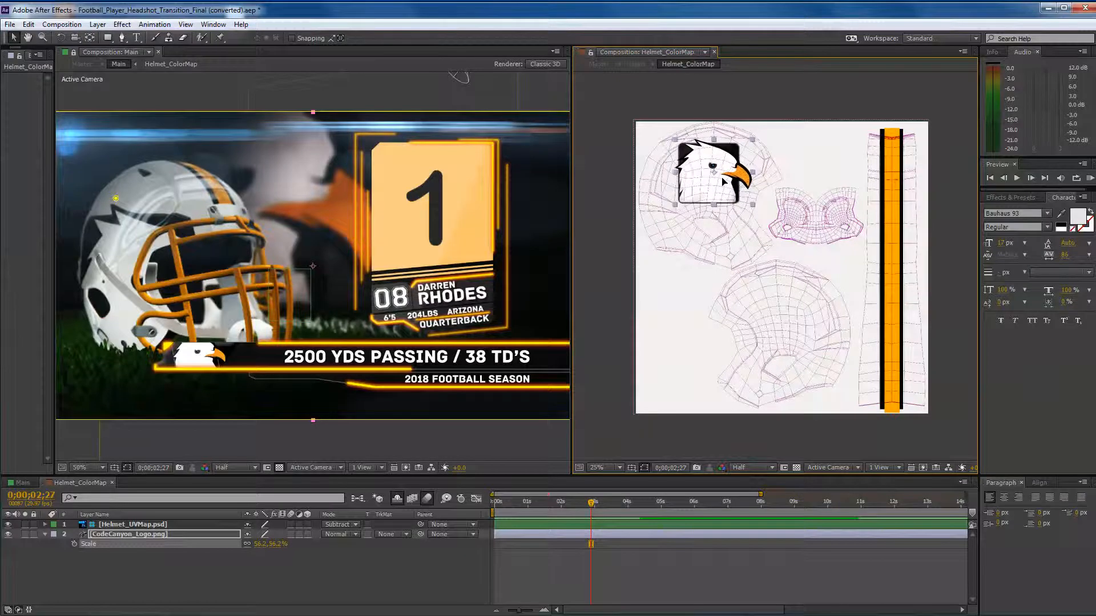
{"action": "left_click", "coordinate": [706, 262]}
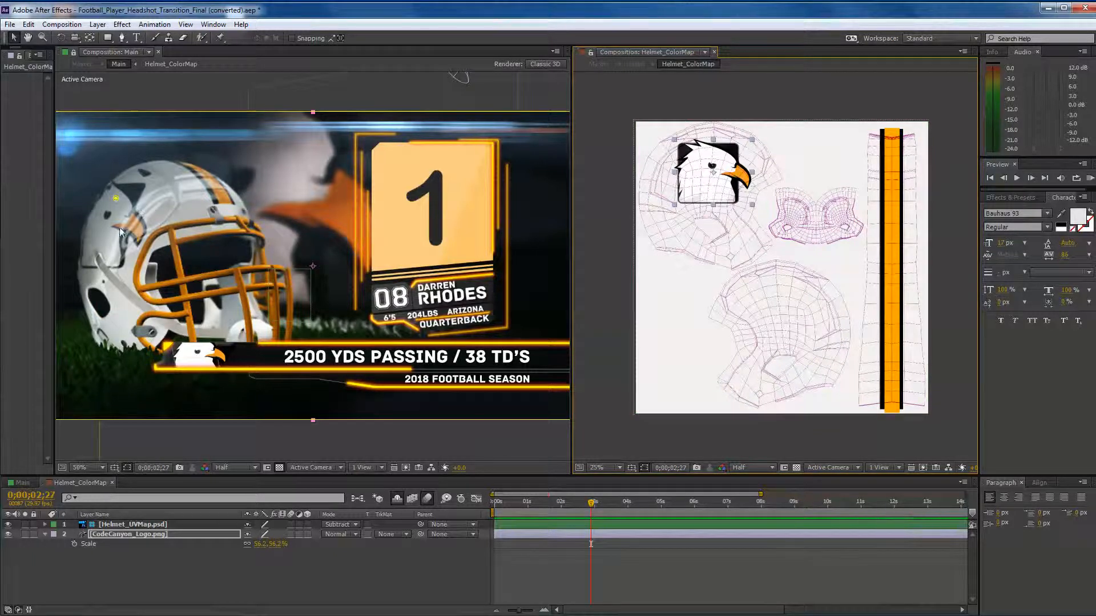
{"action": "left_click_drag", "start_coordinate": [723, 184], "coordinate": [732, 182]}
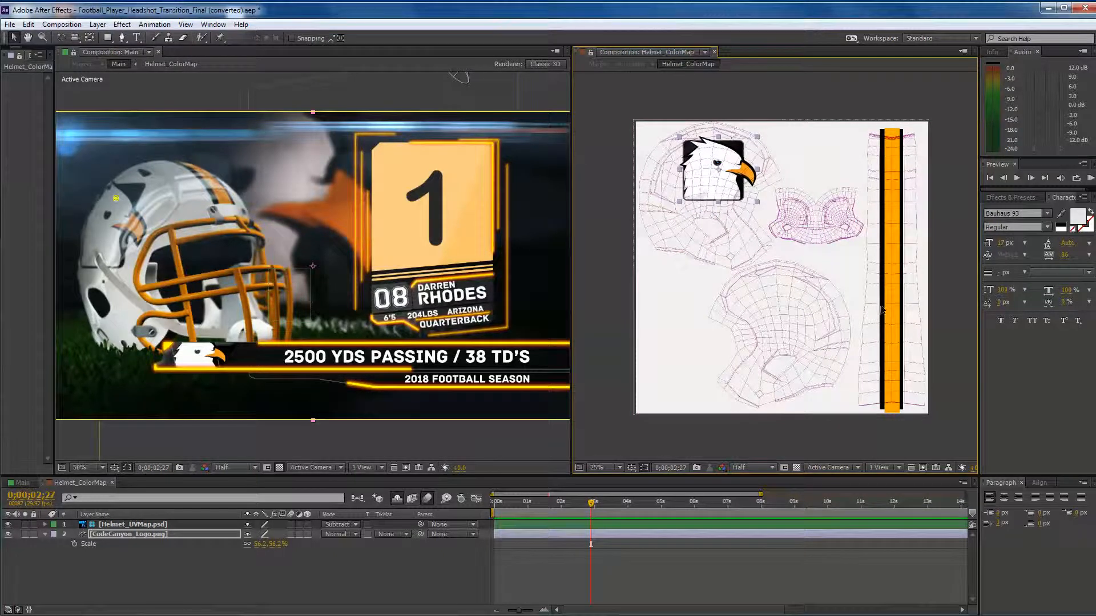